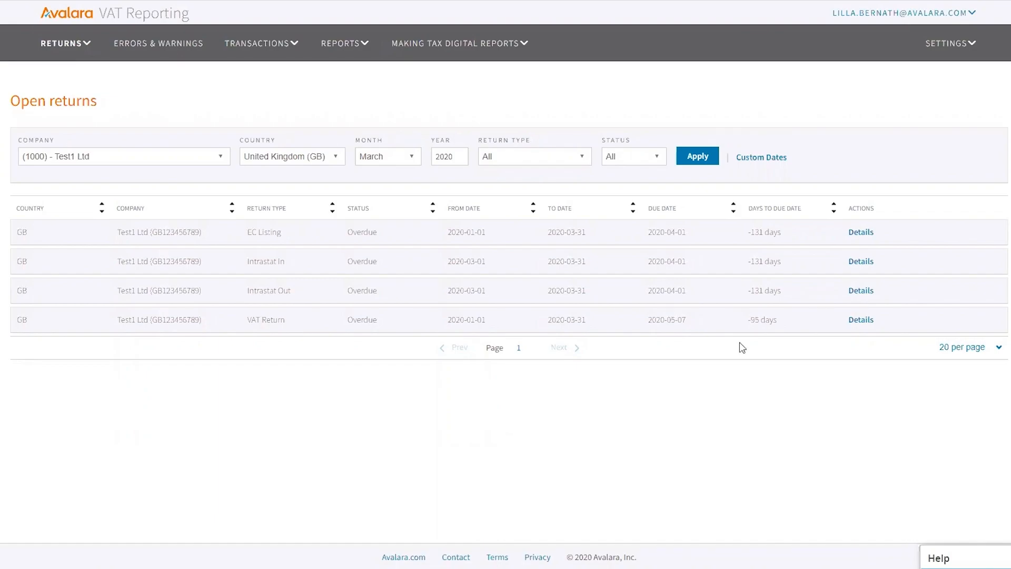
Open the Details of the GB VAT Return for 2020-01-01 to 2020-03-31 from Open returns
mouse_move(77, 42)
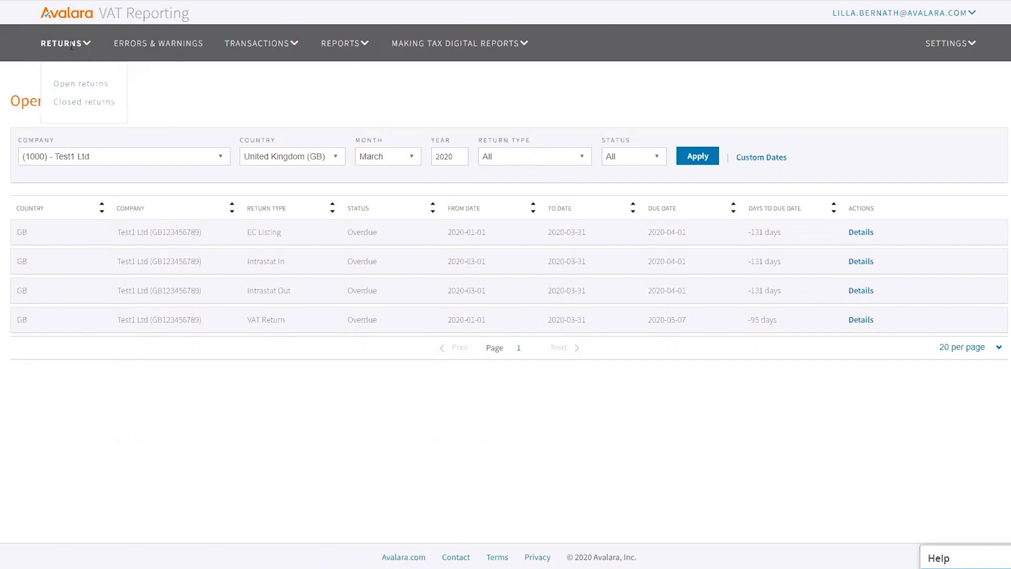
left_click(68, 85)
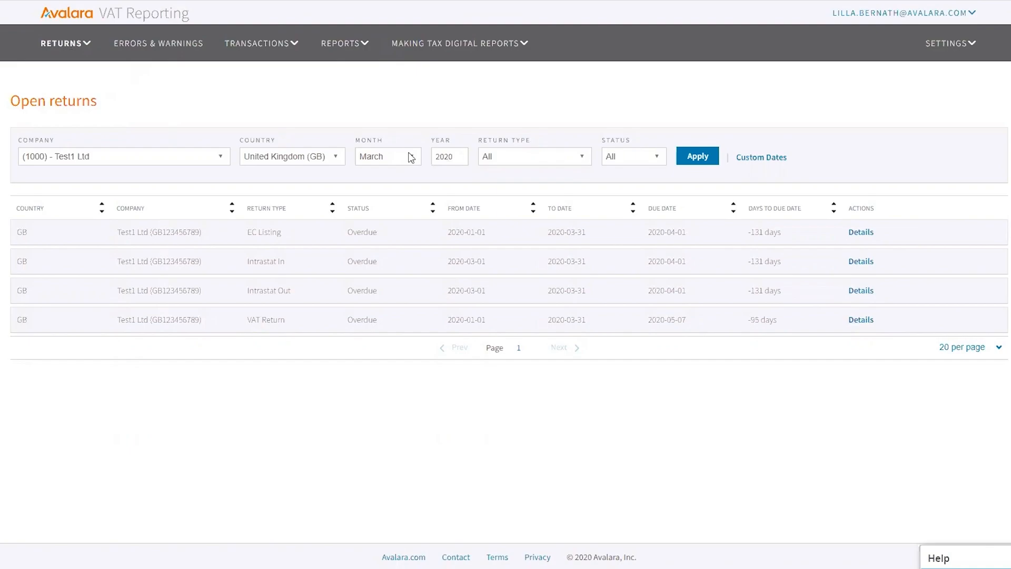
left_click(860, 319)
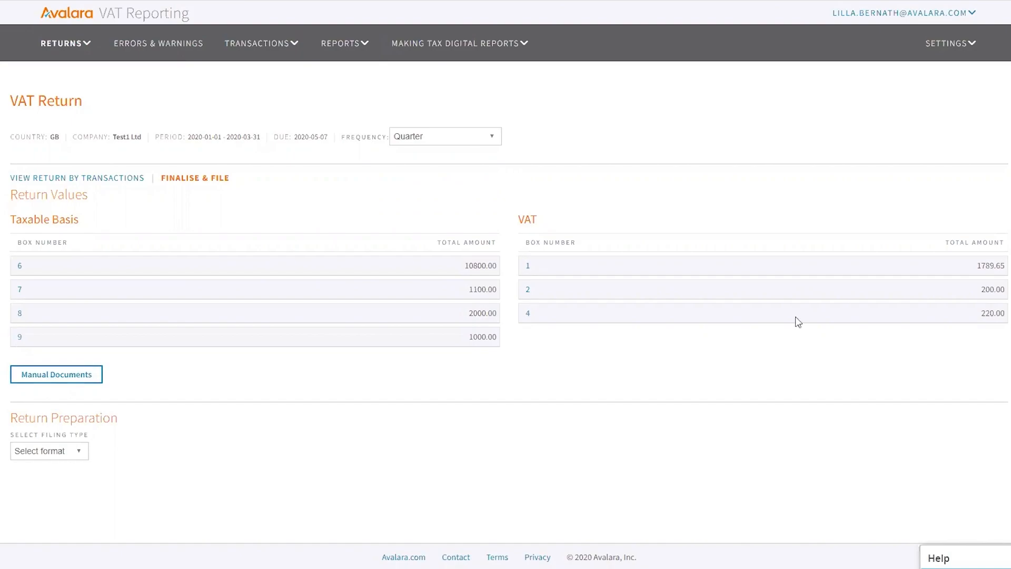
Create a manual Purchase / IN VAT Return document dated 01/03/2020 with reference 'training'
left_click(50, 375)
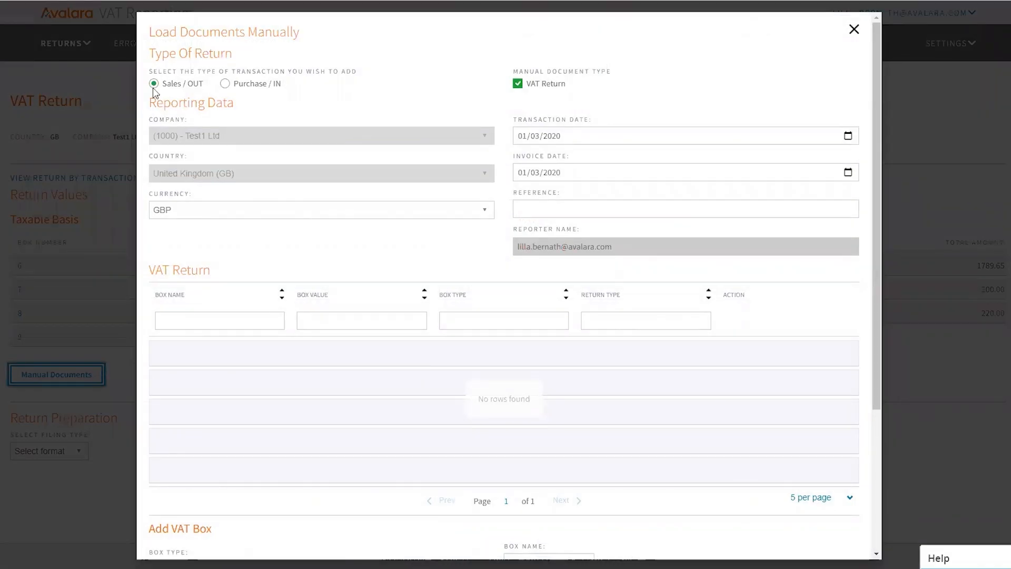
left_click(226, 84)
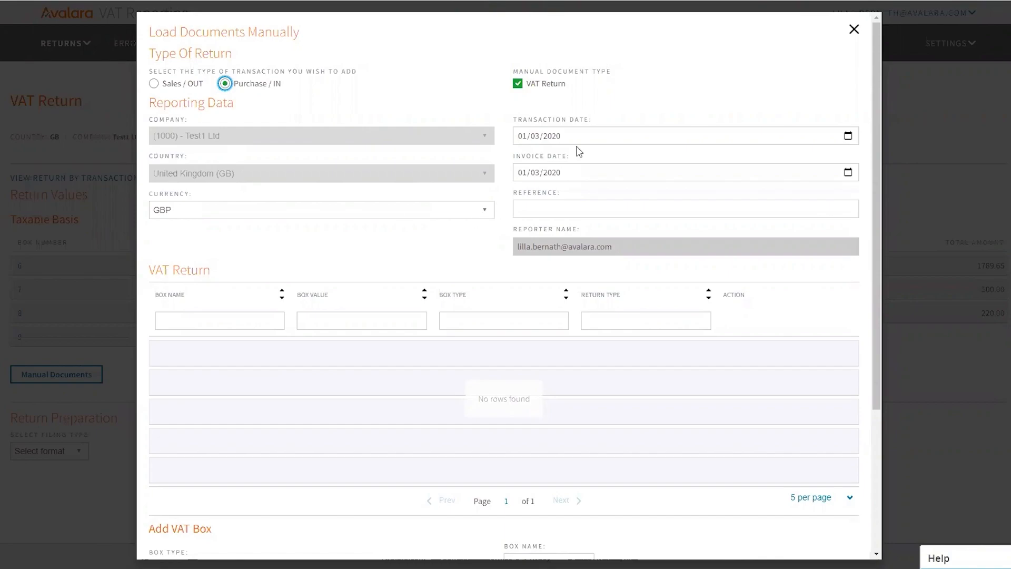
left_click(665, 209)
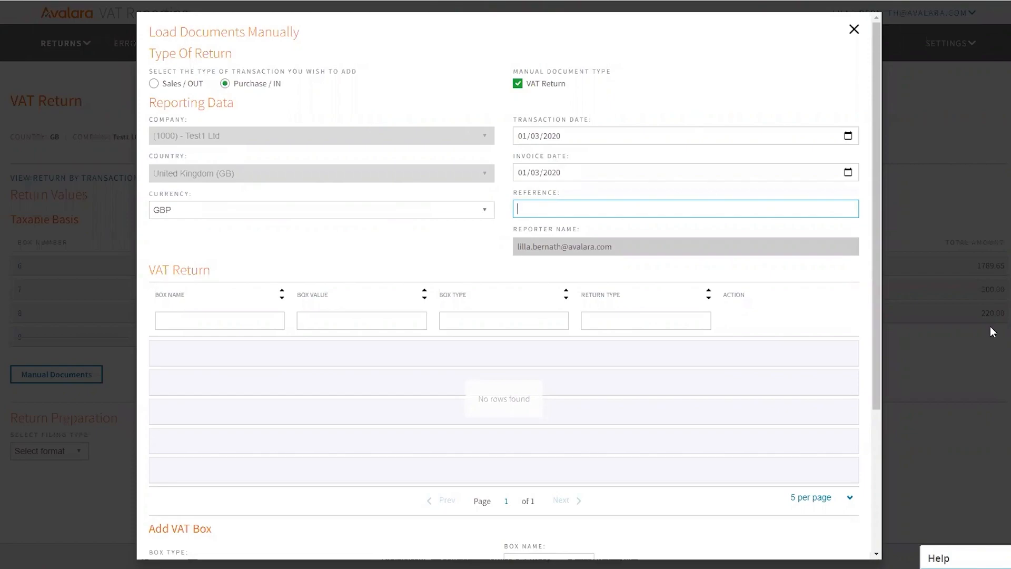
type("training")
scroll(140, 392, "down", 1)
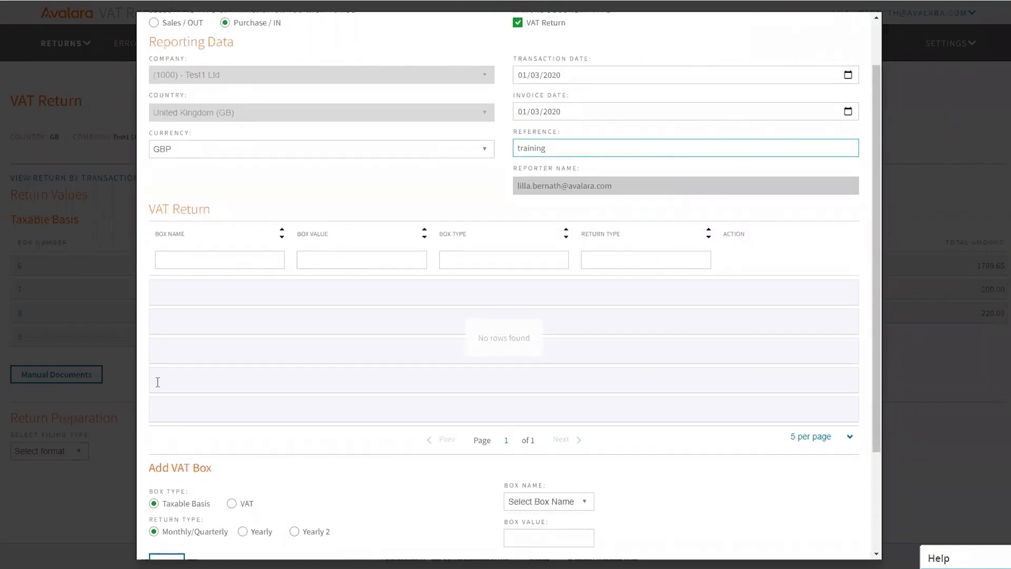
scroll(342, 305, "down", 1)
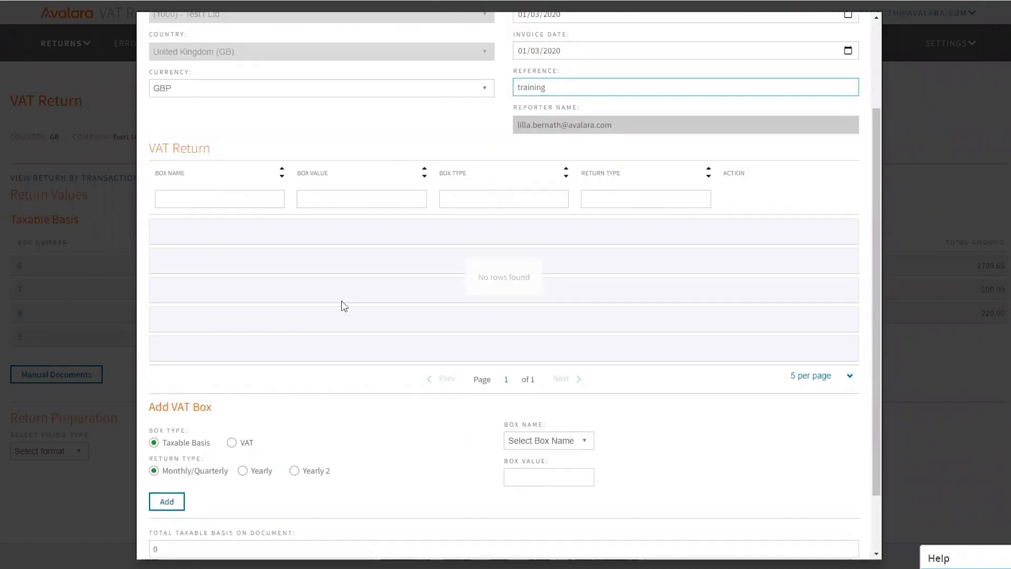
scroll(339, 301, "down", 1)
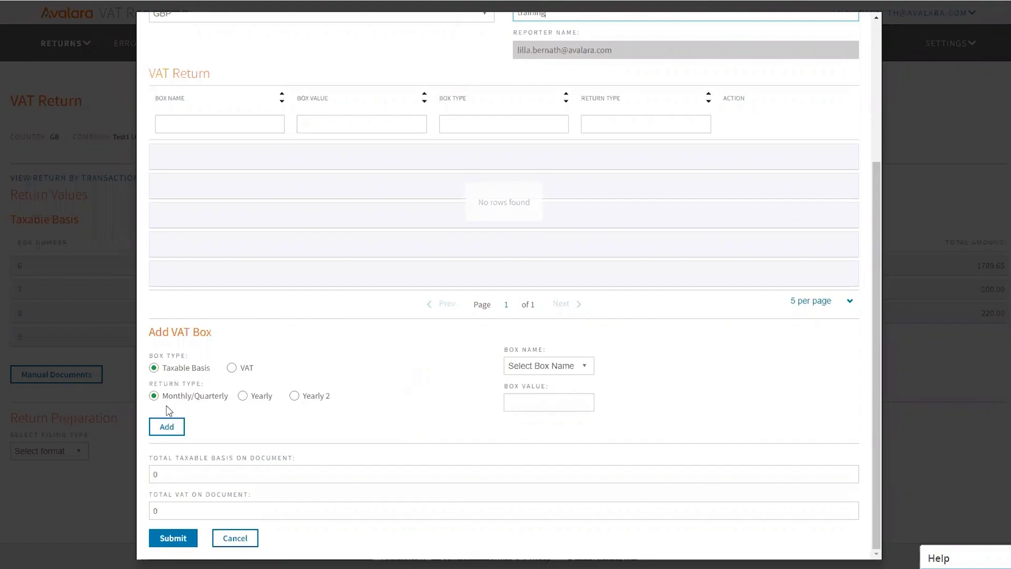
Add a Taxable Basis line for box 7 with a value of 1000.00
left_click(588, 368)
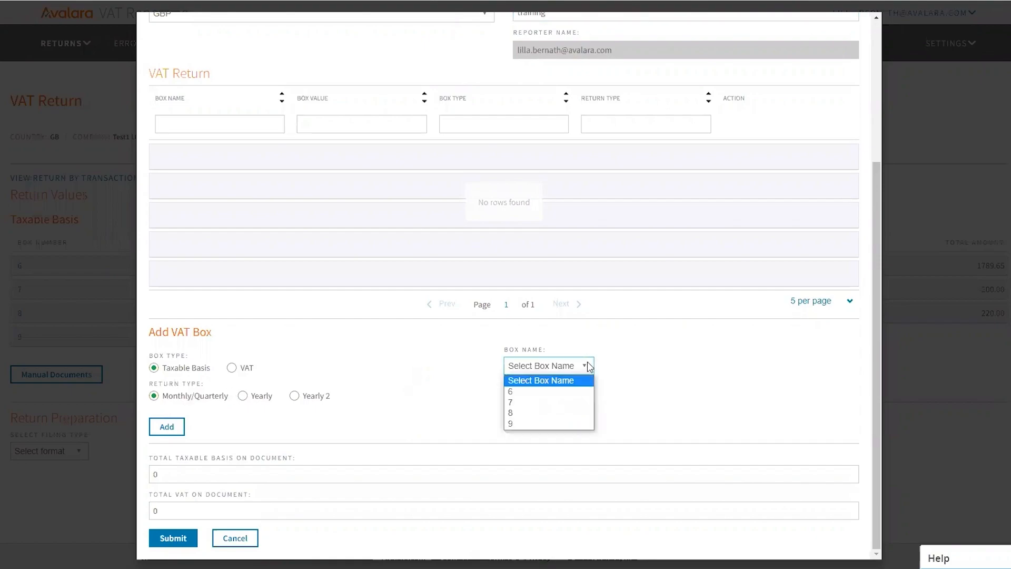
left_click(551, 403)
left_click(539, 401)
type("1000")
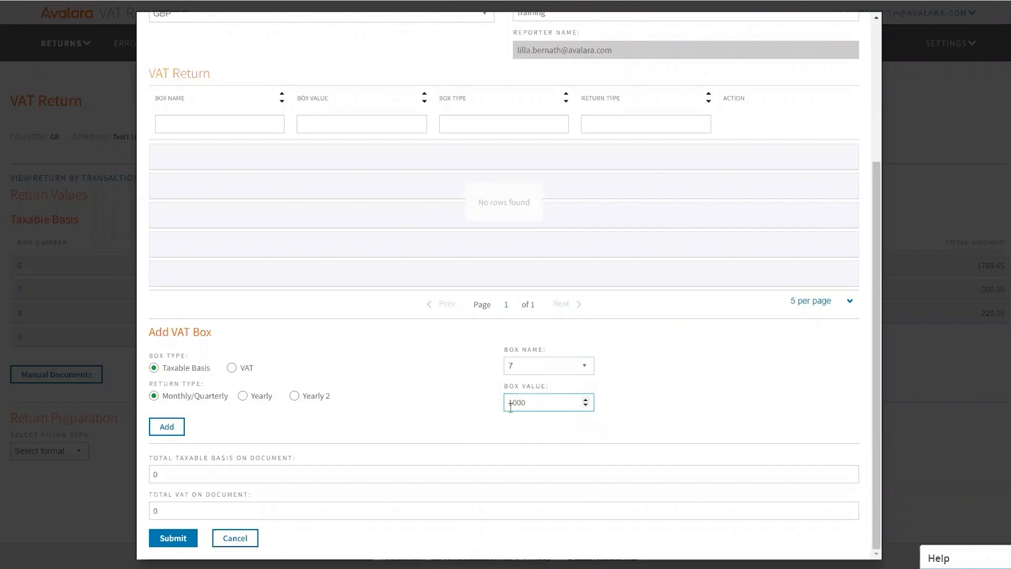
left_click(167, 428)
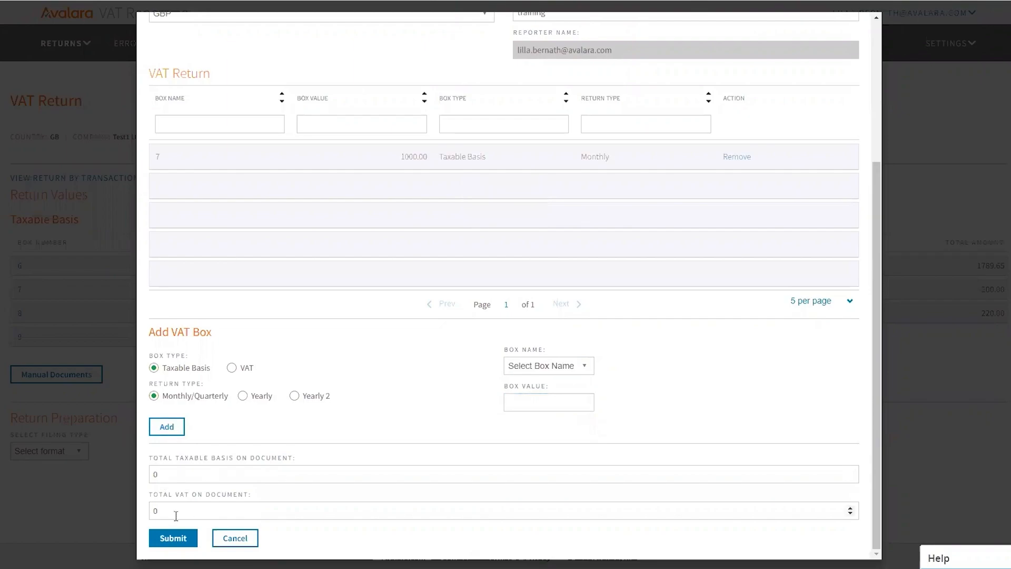
scroll(241, 468, "up", 4)
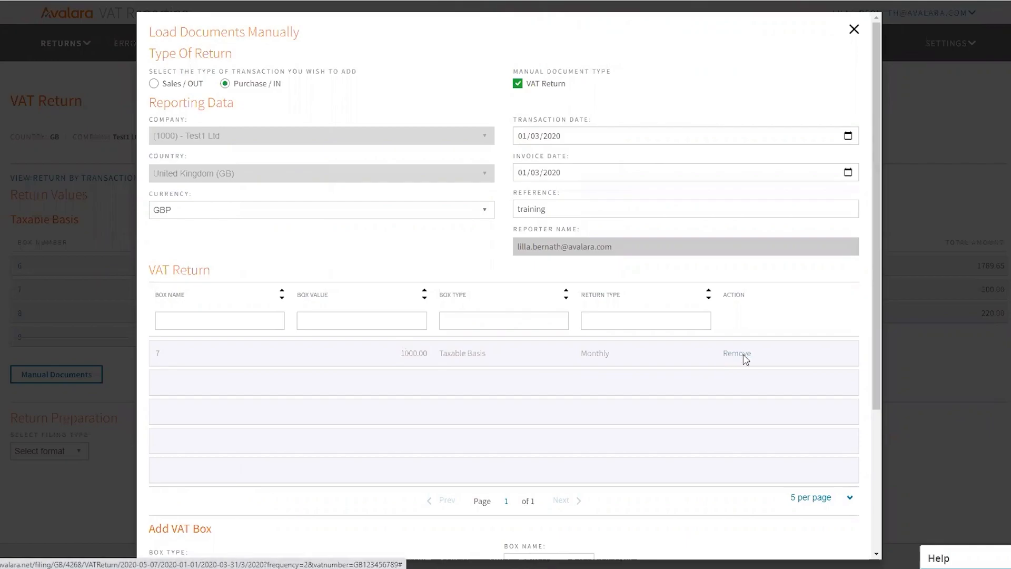
Add a VAT line for box 2 with a value of 200.00
scroll(677, 377, "down", 3)
left_click(233, 382)
left_click(579, 380)
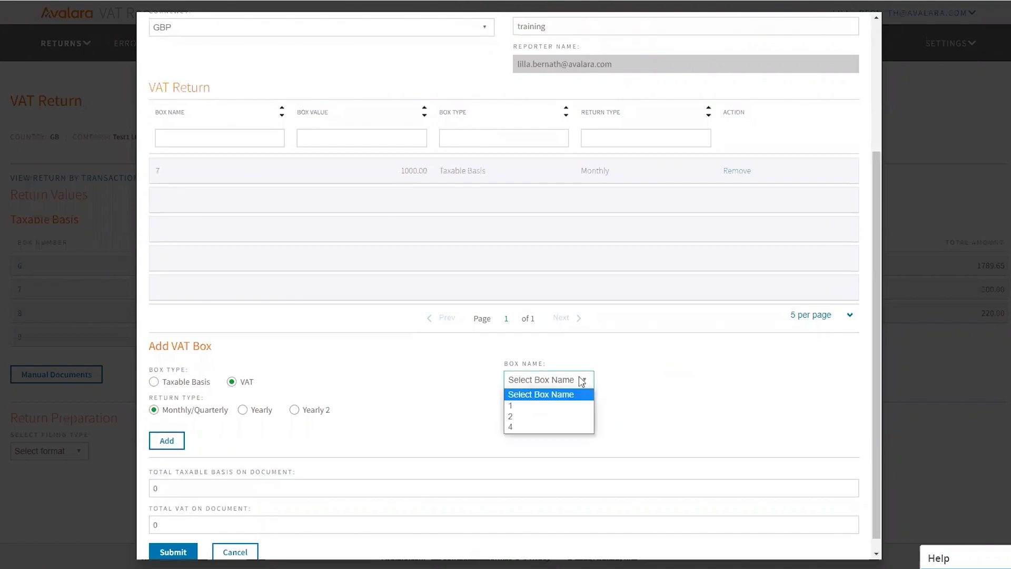
left_click(526, 416)
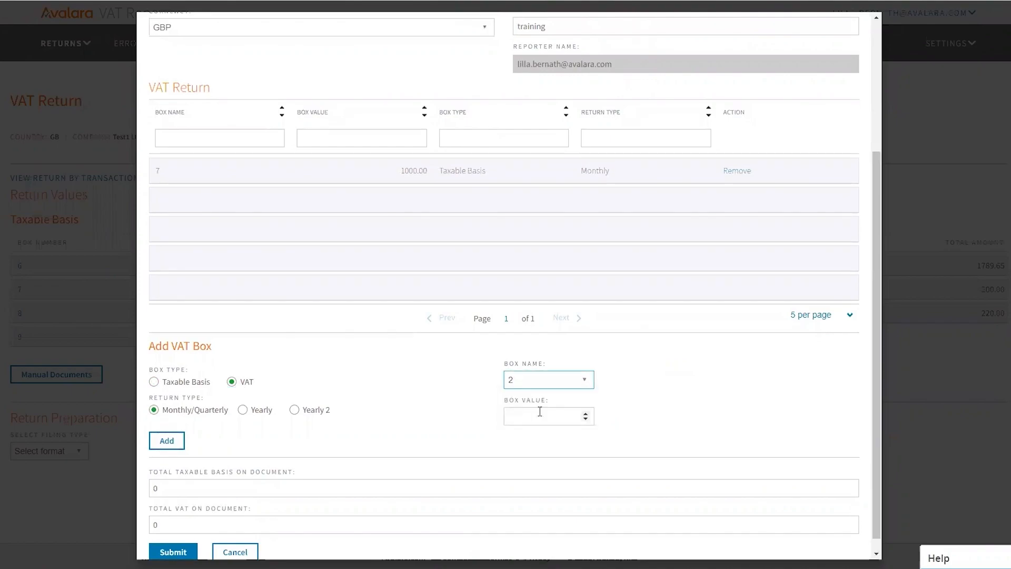
left_click(540, 410)
type("200")
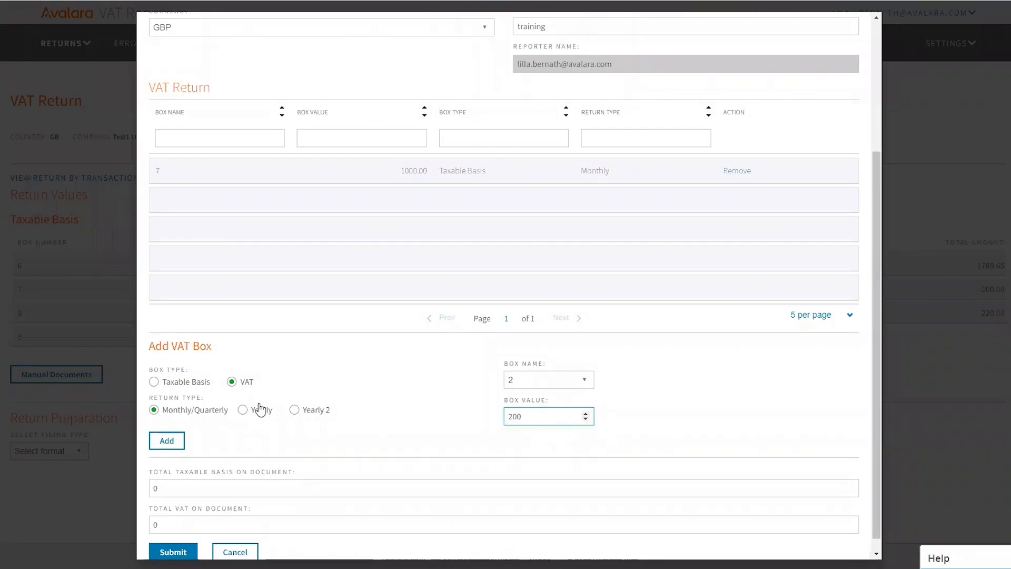
scroll(179, 400, "down", 1)
left_click(167, 426)
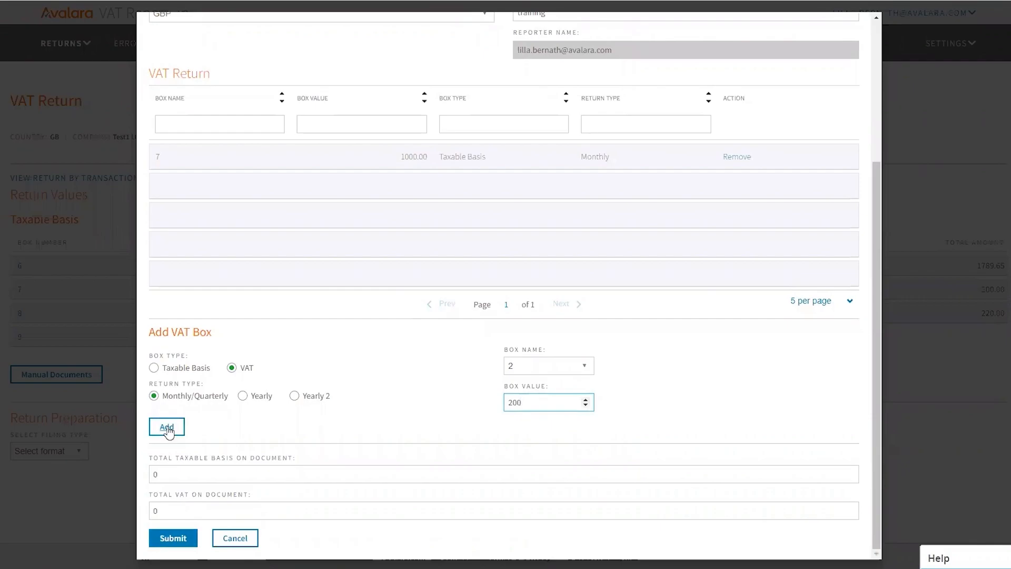
Submit the manual correction document with its two box lines
scroll(348, 286, "up", 4)
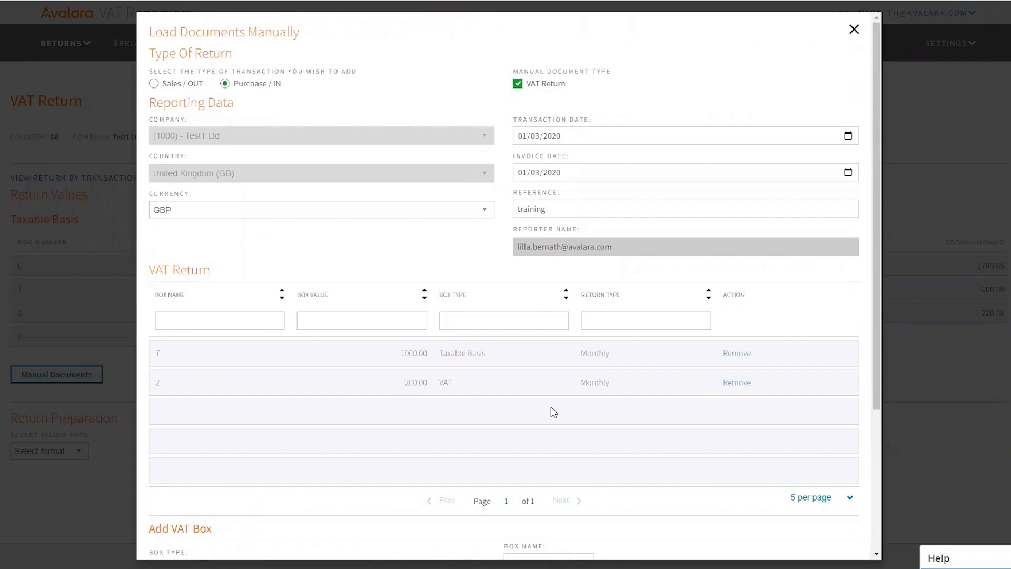
scroll(544, 393, "down", 4)
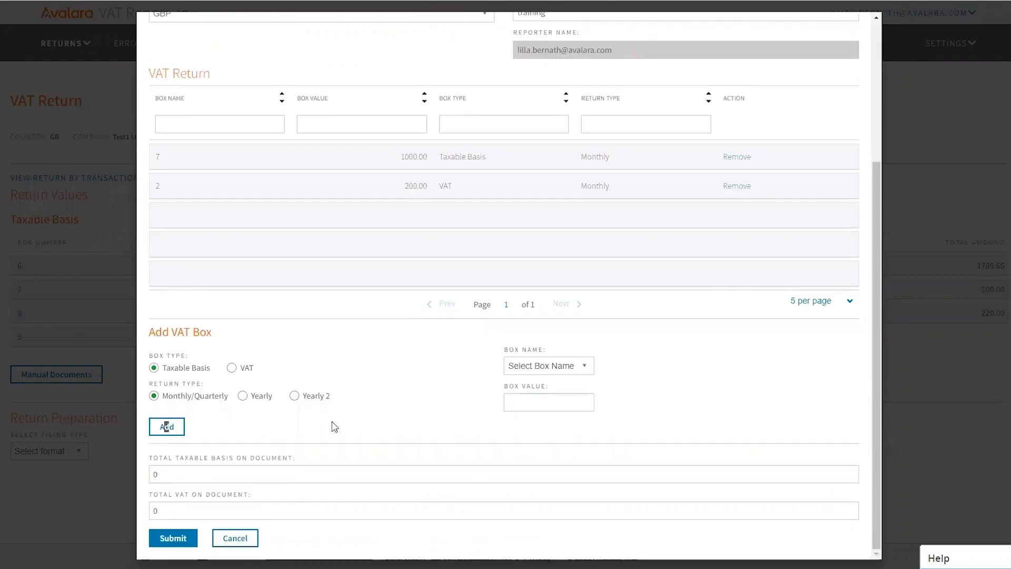
left_click(173, 538)
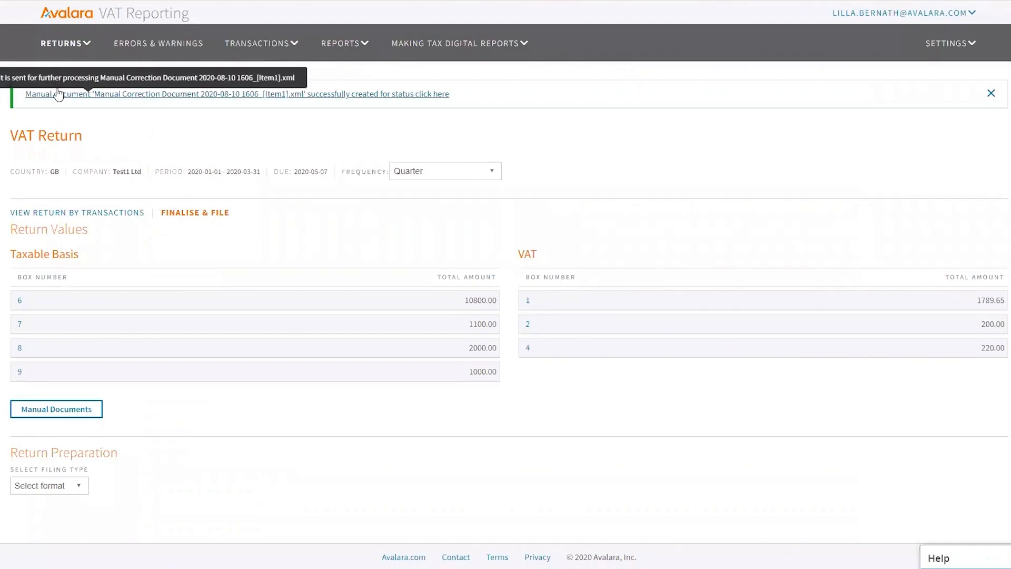
Verify the Manual Correction Document shows as processed without errors, then return to the returns list
left_click(378, 97)
mouse_move(274, 46)
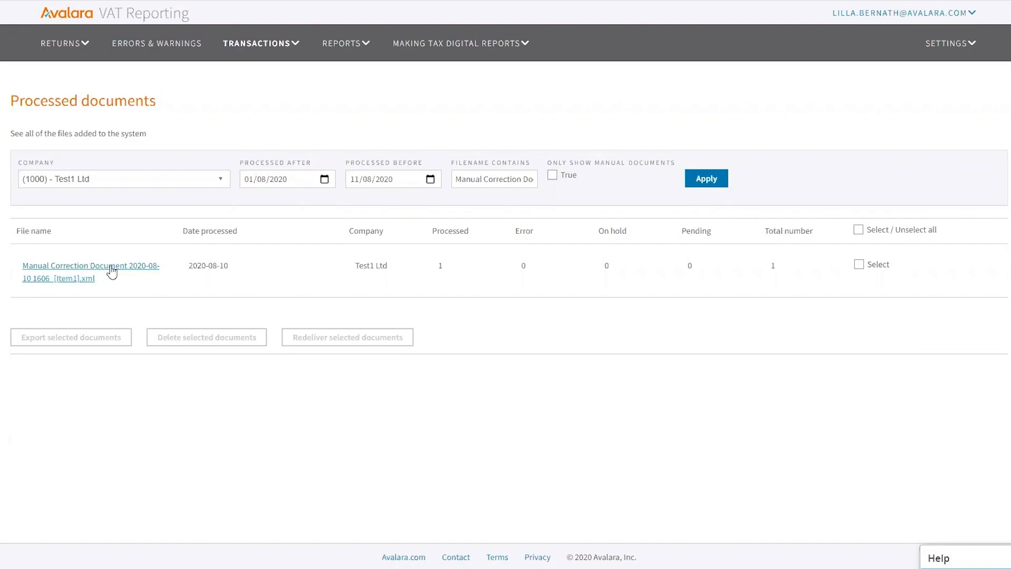
left_click(90, 44)
Filter the open returns list to March 2020
left_click(70, 86)
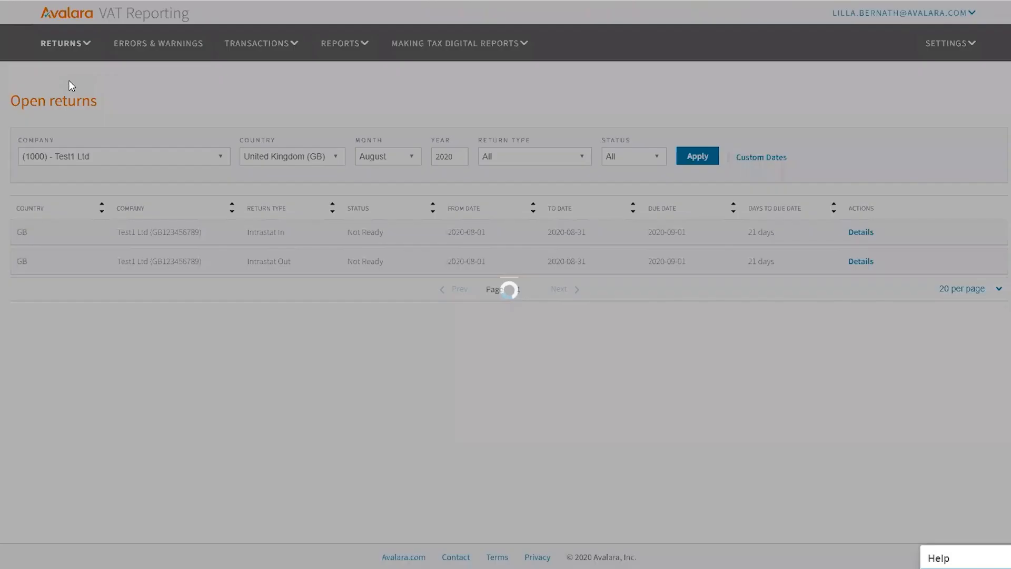
left_click(397, 156)
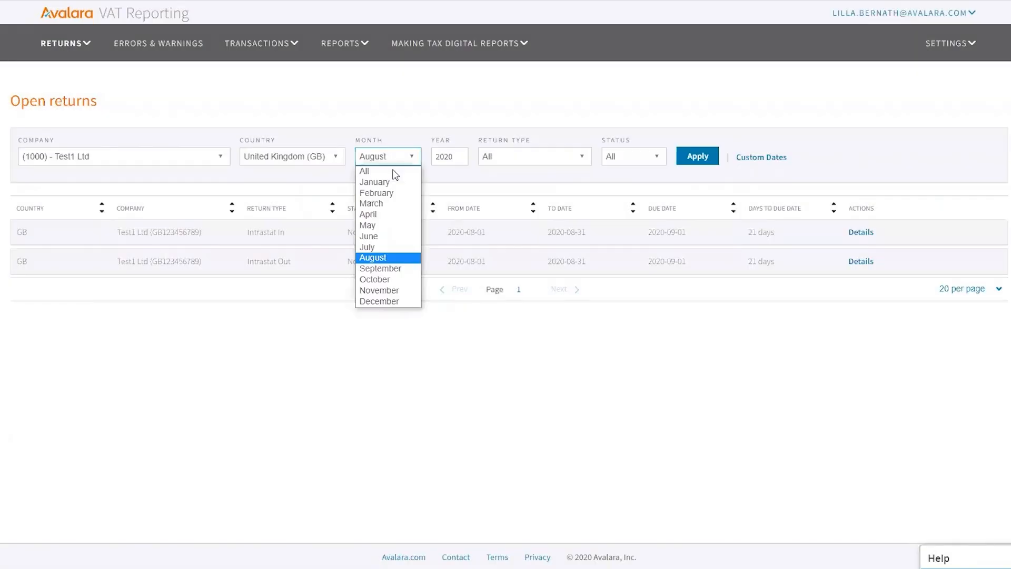
left_click(372, 205)
left_click(693, 157)
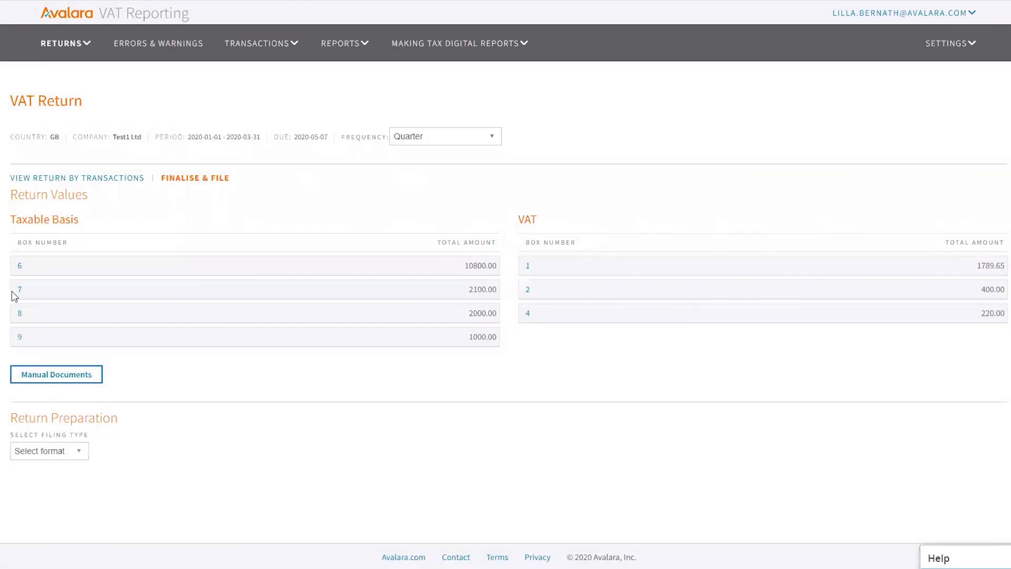
Drill from the box 7 total to the ManualCorrection transaction, then go back to Open returns
left_click(20, 289)
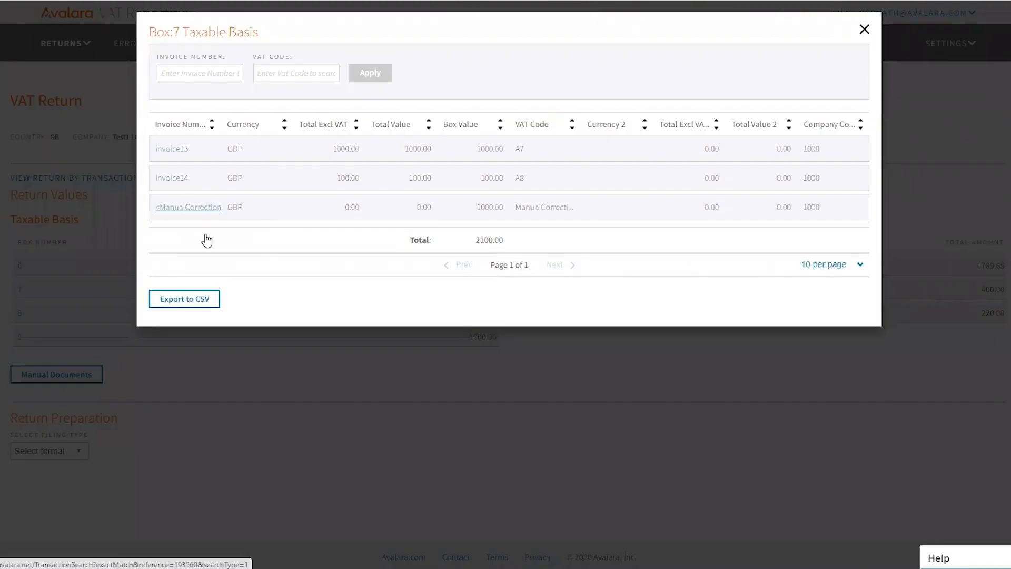
left_click(184, 208)
mouse_move(263, 47)
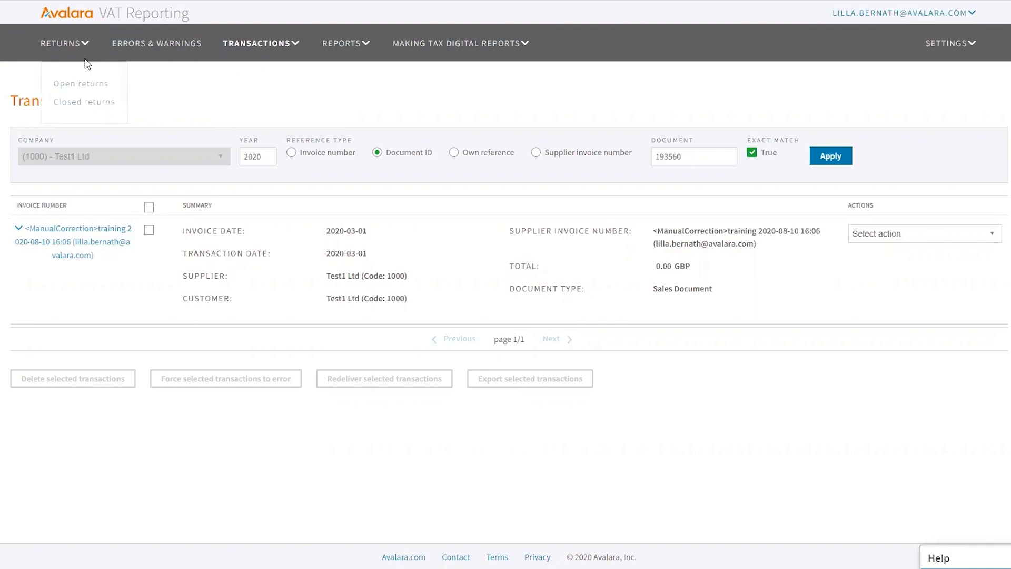
left_click(72, 85)
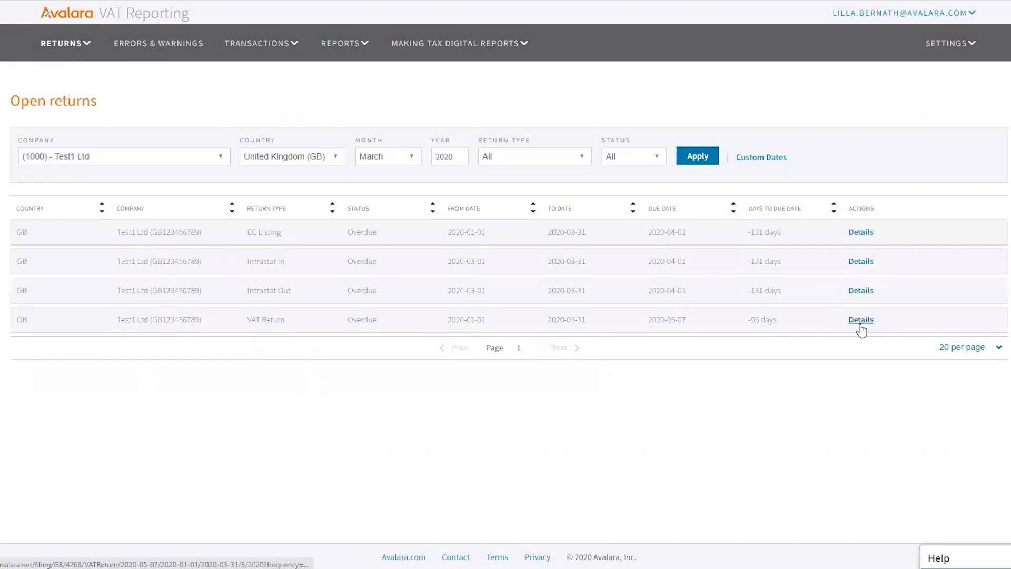
View the Q1 2020 return by transactions, listing Purchases and then Sales
left_click(855, 323)
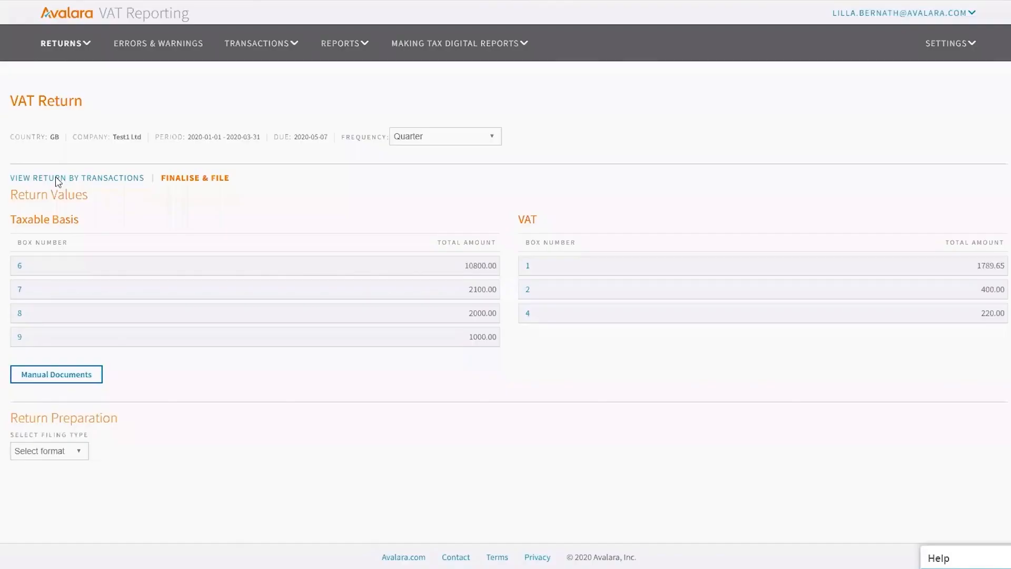
left_click(62, 179)
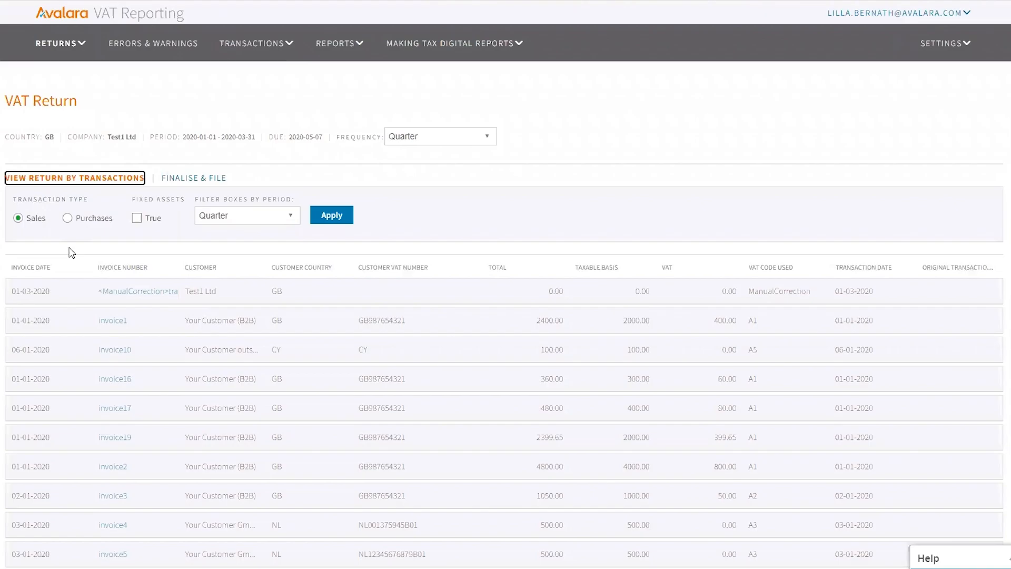
left_click(67, 218)
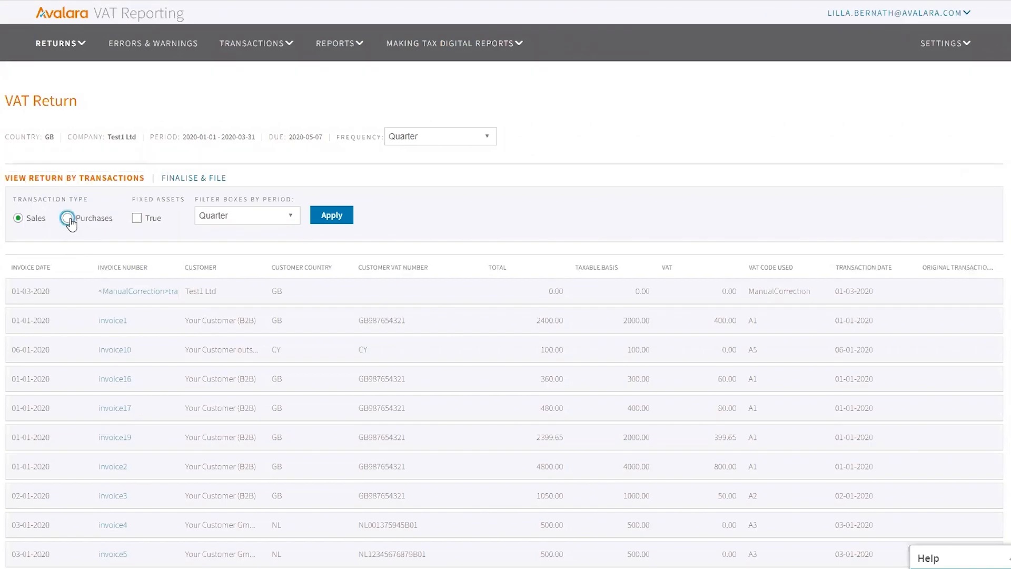
left_click(323, 219)
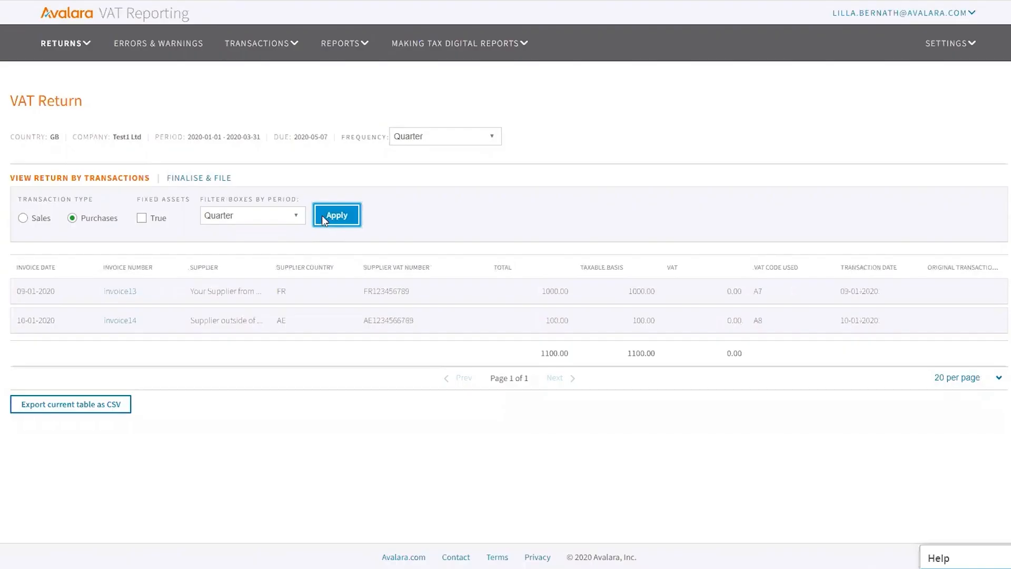
left_click(23, 218)
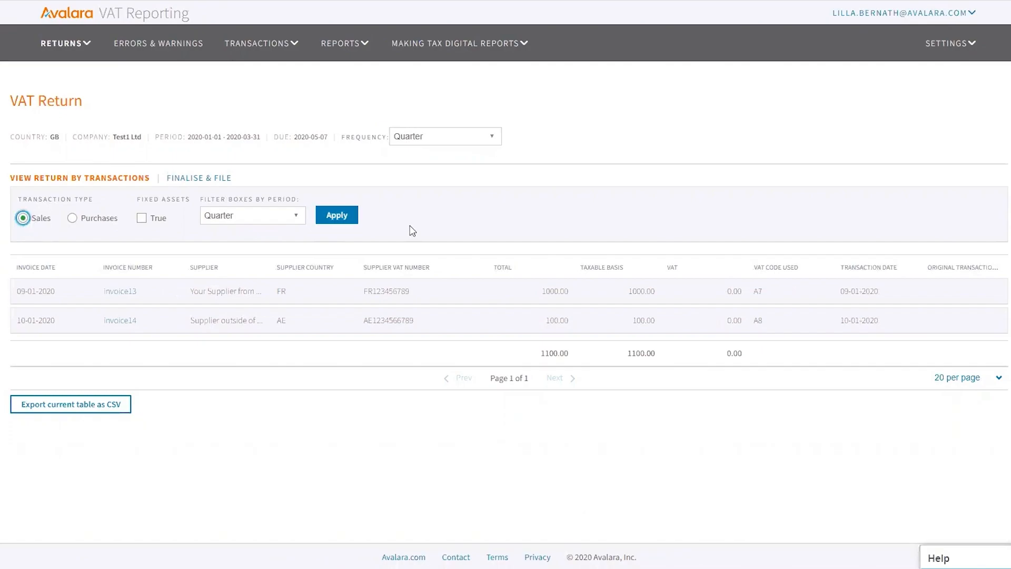
left_click(343, 214)
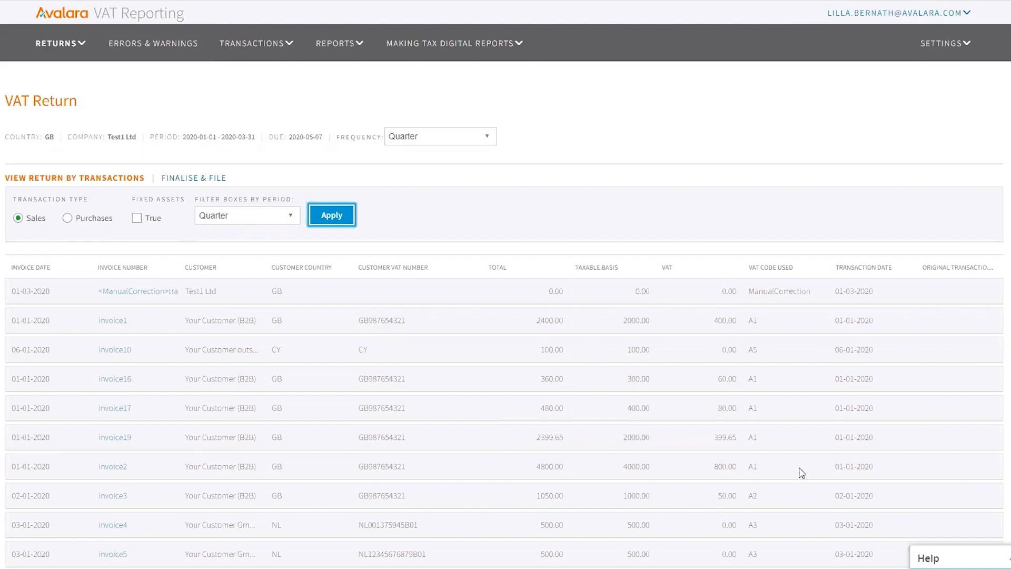
Show 1000 rows per page and open the ManualCorrection sales transaction
scroll(747, 356, "down", 3)
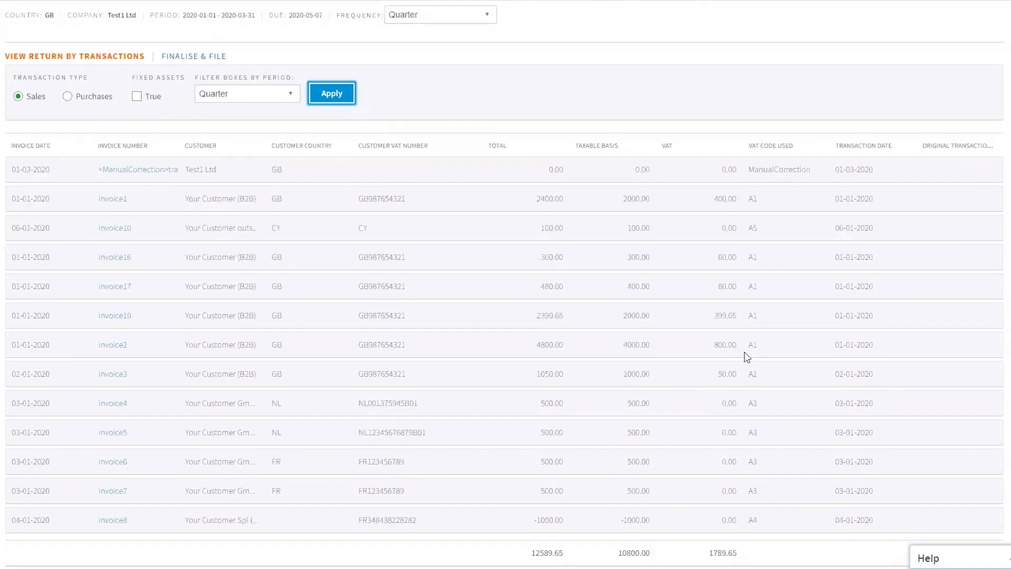
scroll(747, 356, "down", 2)
scroll(747, 357, "up", 5)
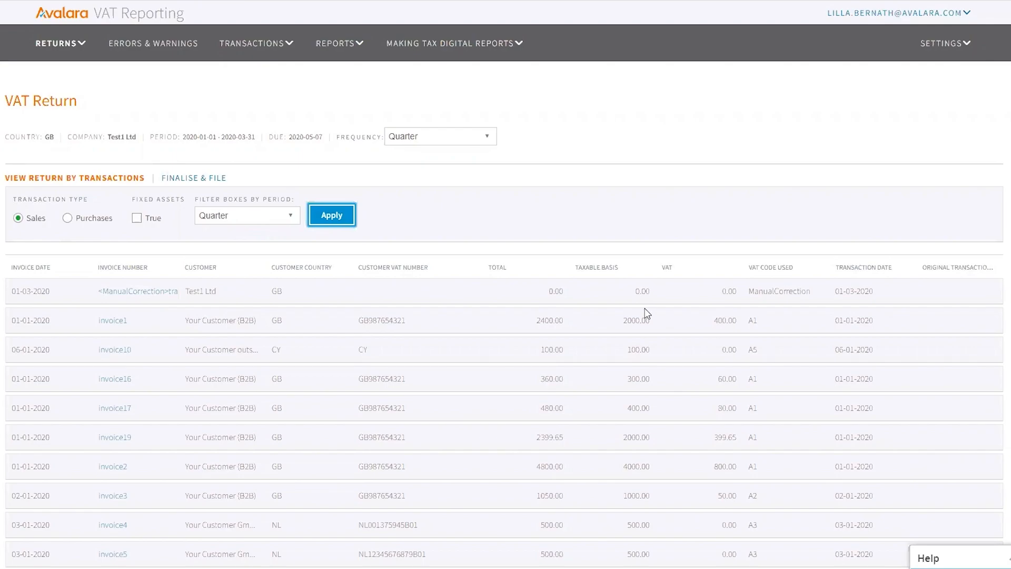
scroll(932, 353, "down", 5)
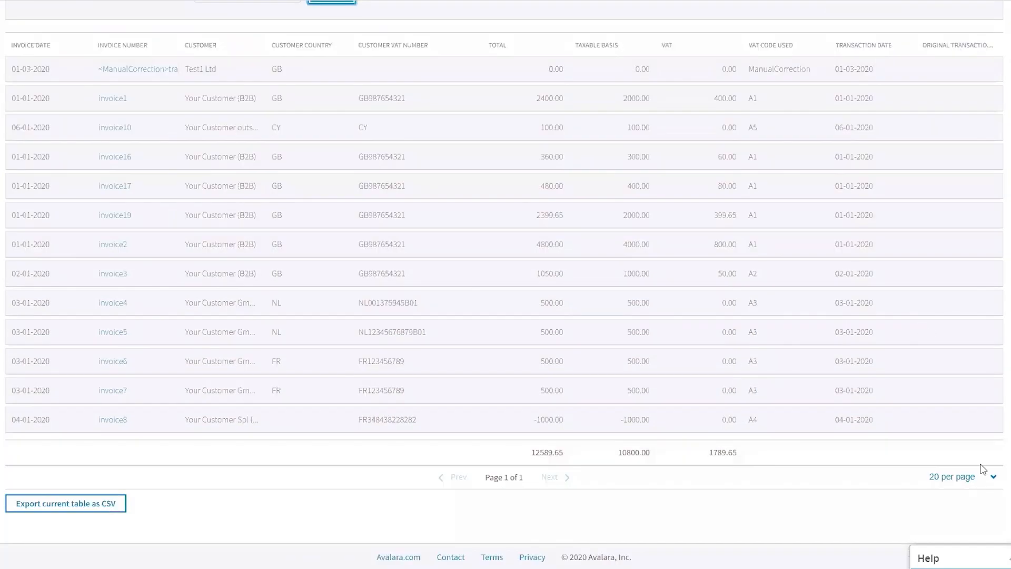
left_click(993, 476)
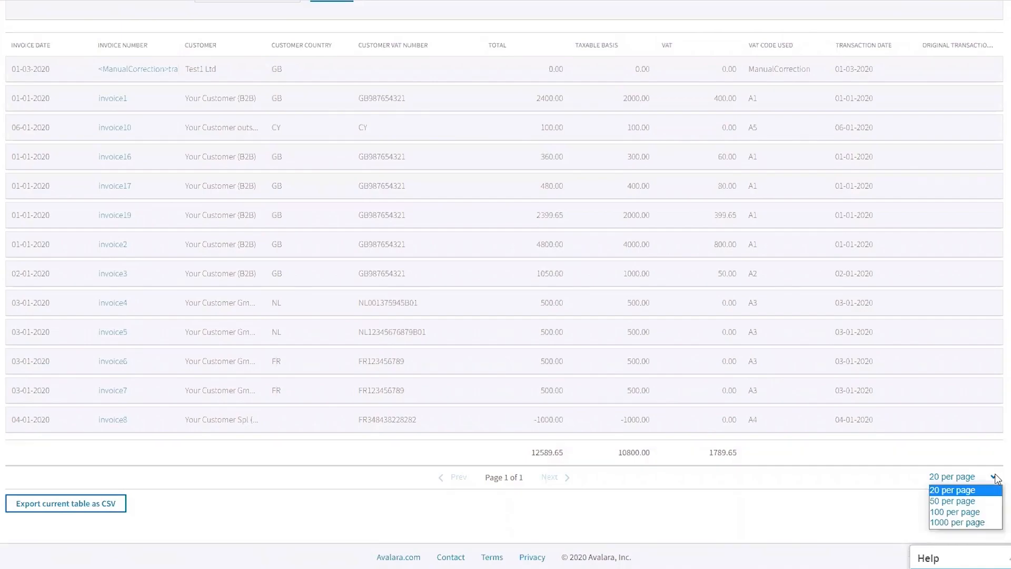
left_click(976, 521)
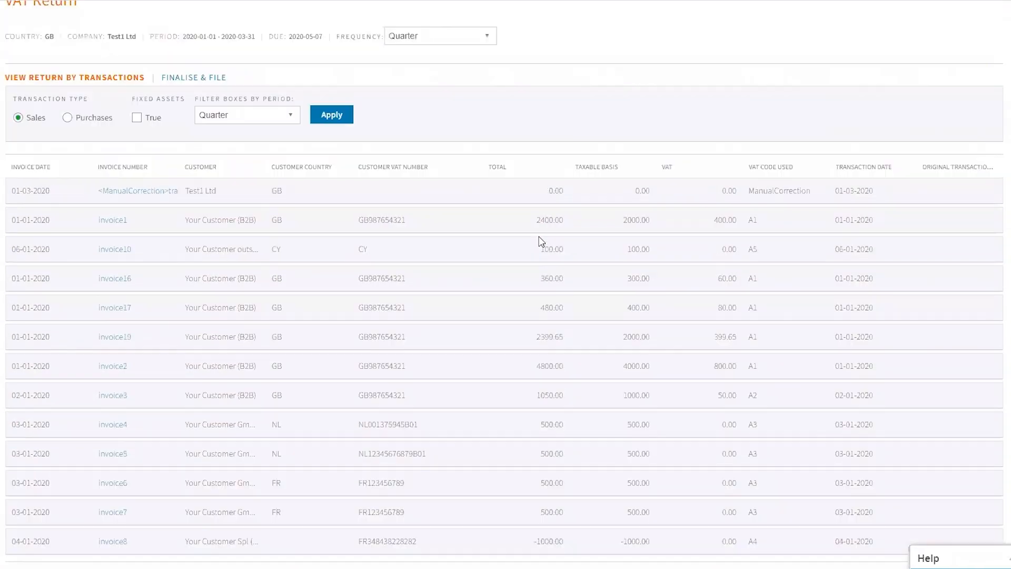
left_click(135, 191)
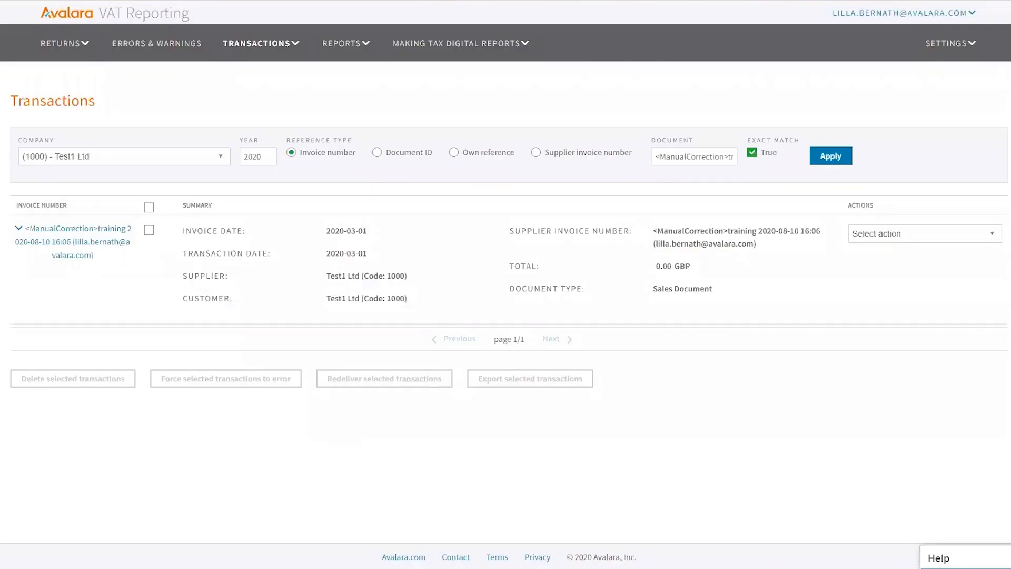
Expand the transaction and its Additional Document Data to show box 7 1000.00 and box 2 200.00
left_click(18, 230)
scroll(205, 354, "down", 10)
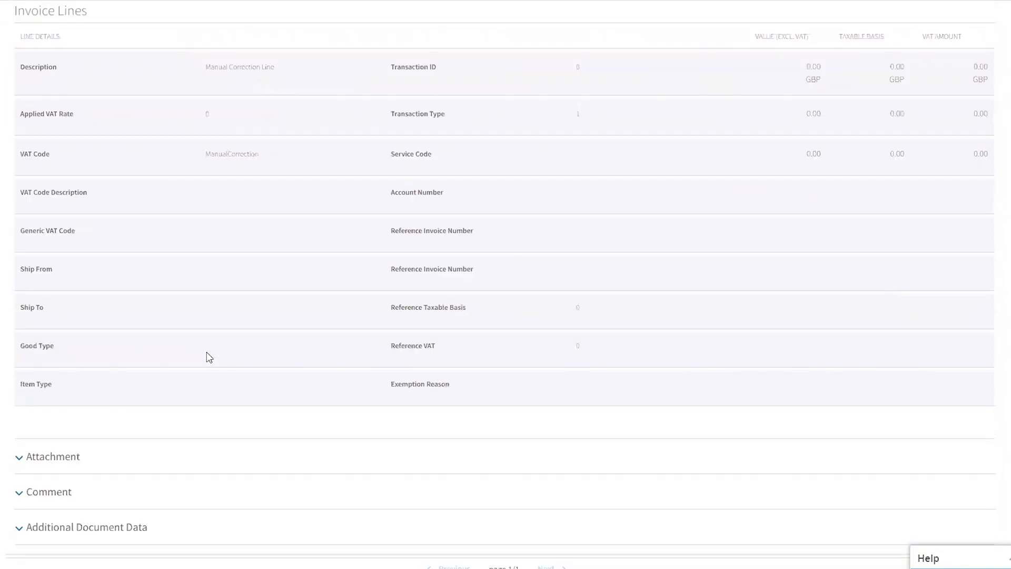
left_click(18, 441)
scroll(21, 436, "down", 3)
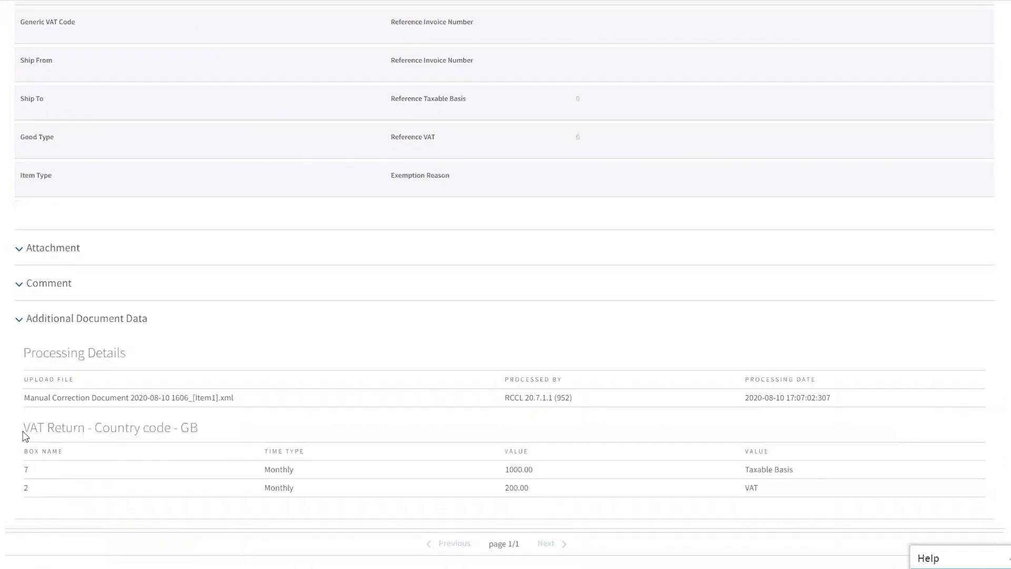
scroll(402, 255, "up", 11)
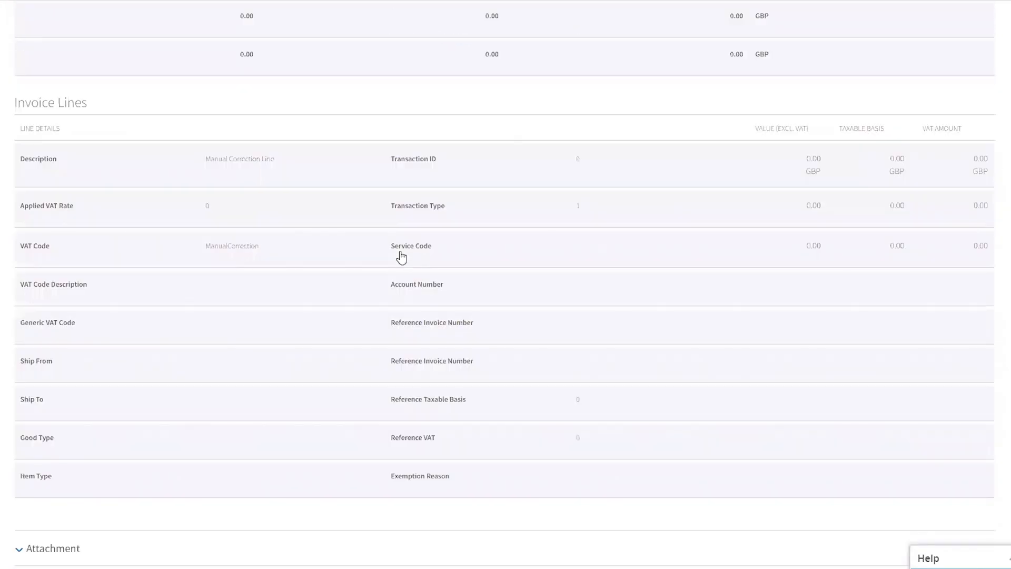
scroll(397, 260, "up", 12)
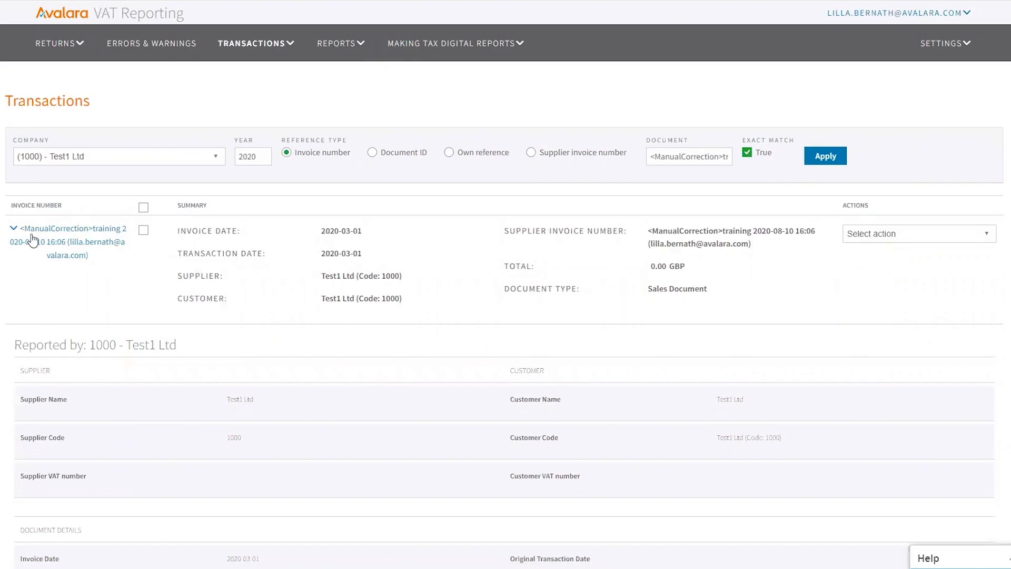
scroll(40, 241, "down", 20)
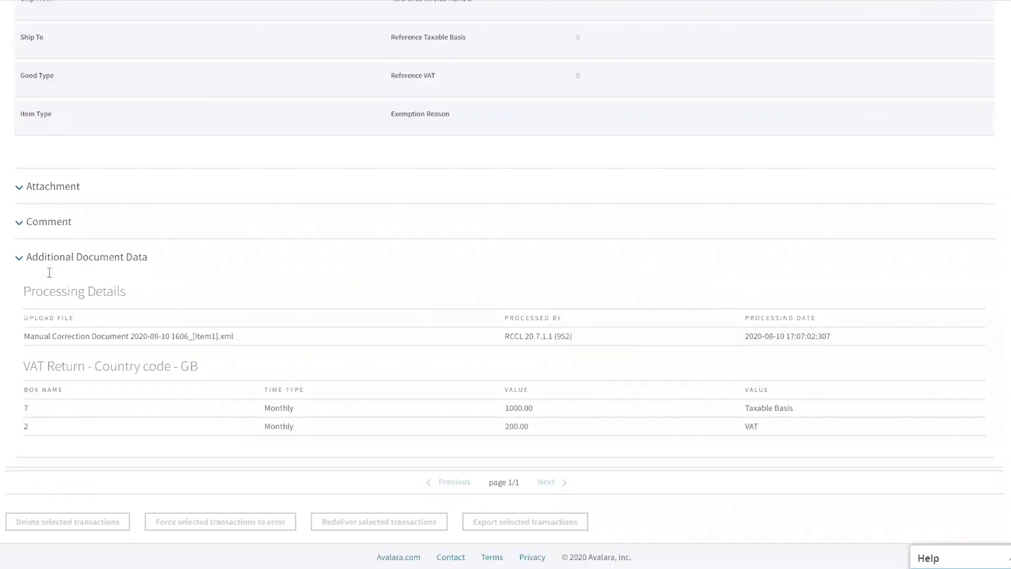